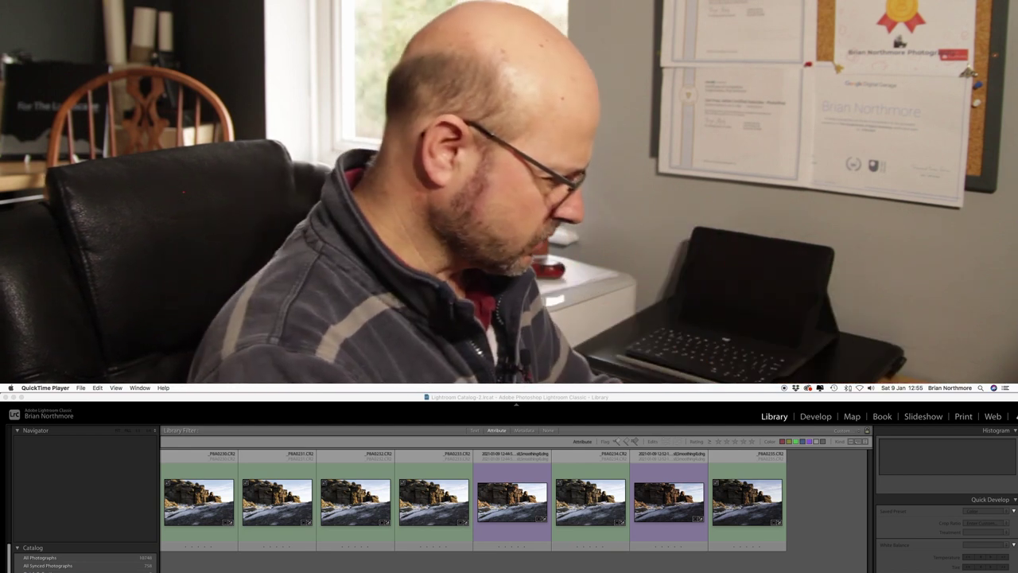
Select the four raw photos _P8A0230.CR2 to _P8A0233.CR2 in the library grid
click(199, 527)
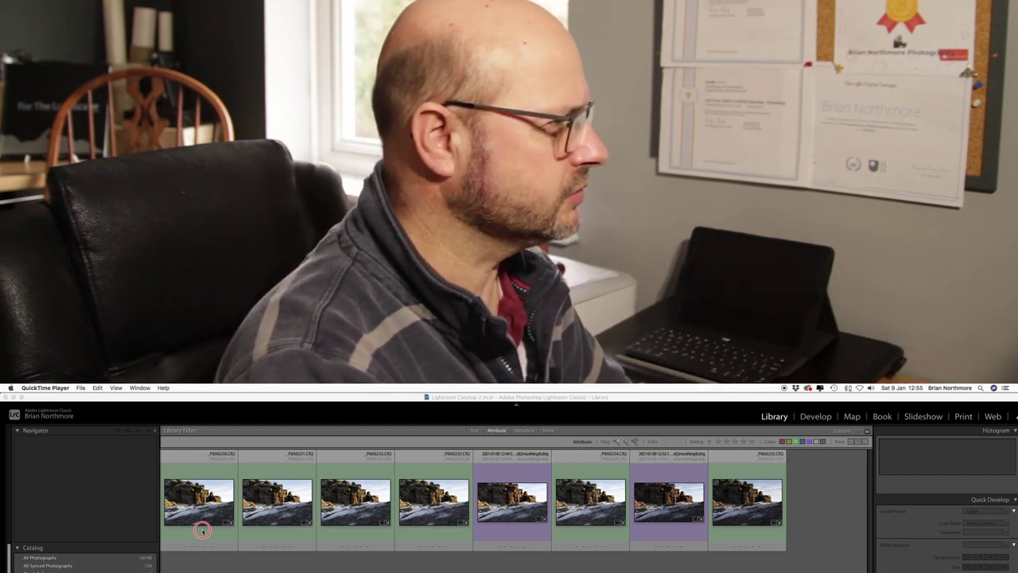
super+click(274, 535)
super+click(353, 538)
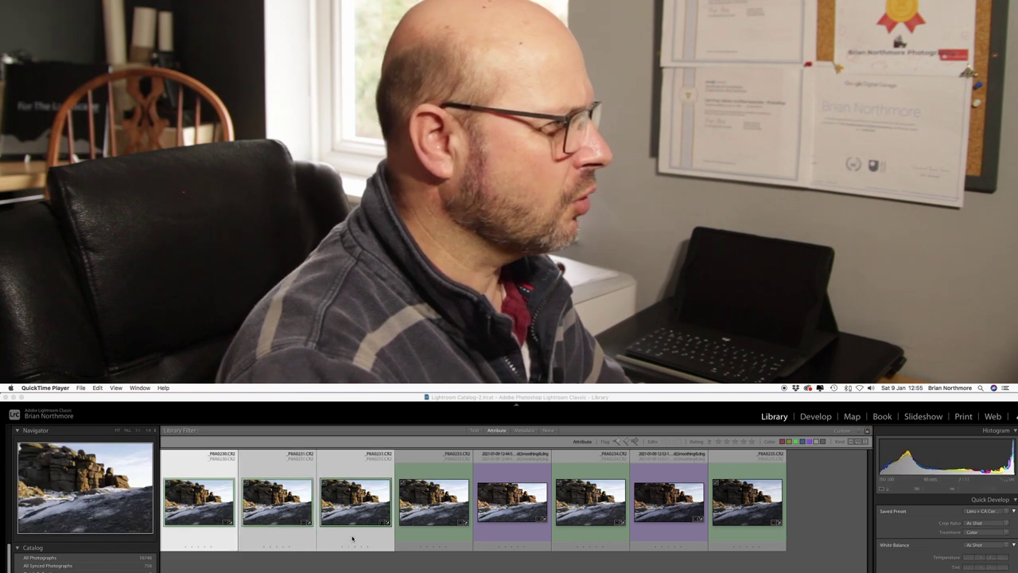
super+click(422, 535)
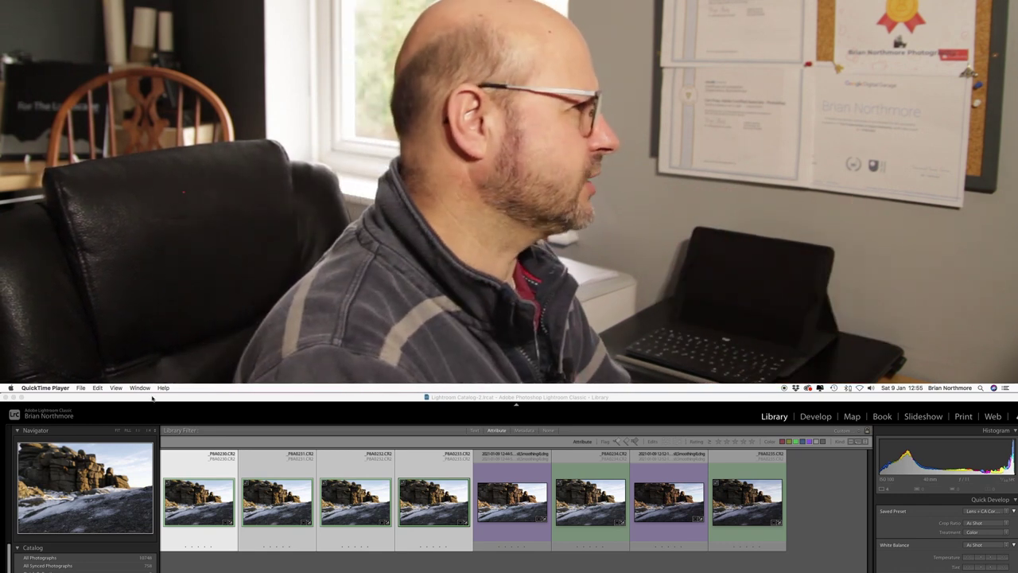
click(98, 388)
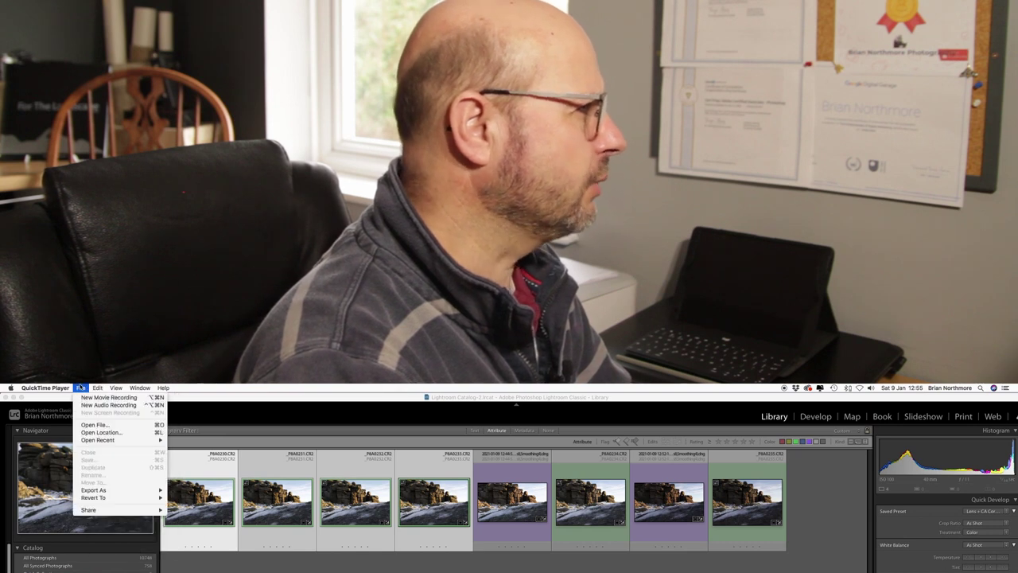
mouse_move(81, 388)
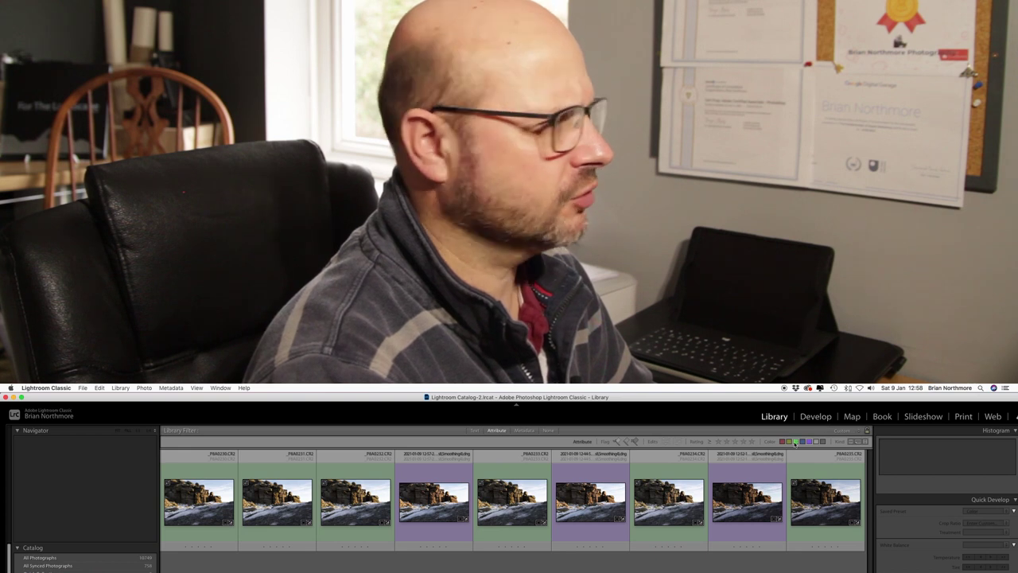
Remove the green label from the filter and compare the three purple-labelled DNG images in Survey view
click(795, 443)
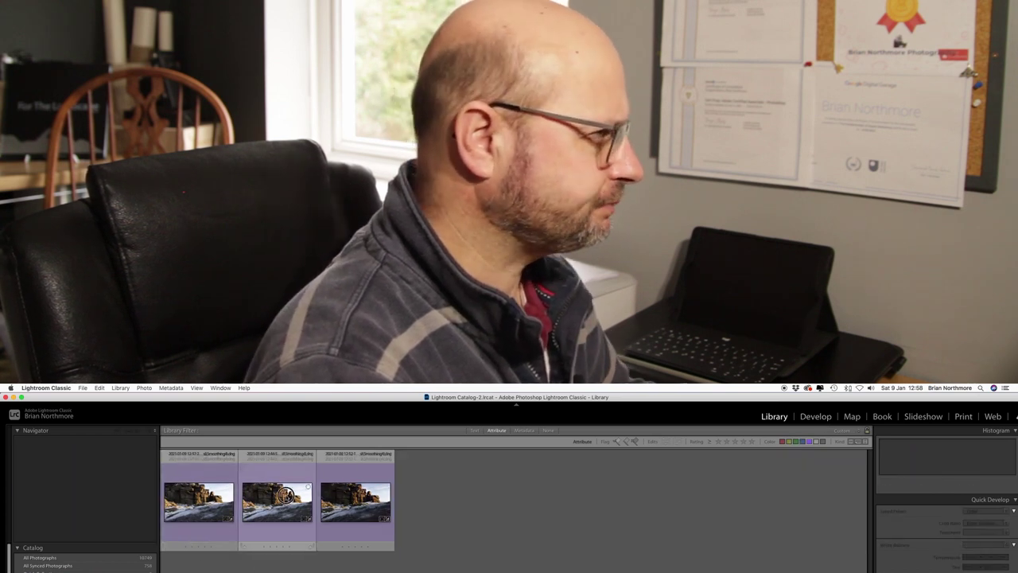
click(356, 501)
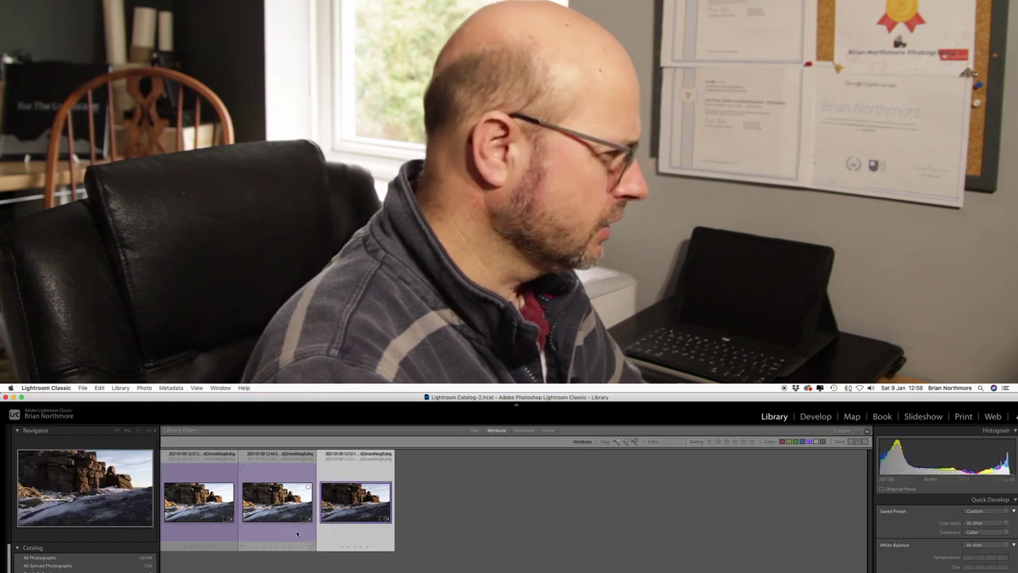
key(super+a)
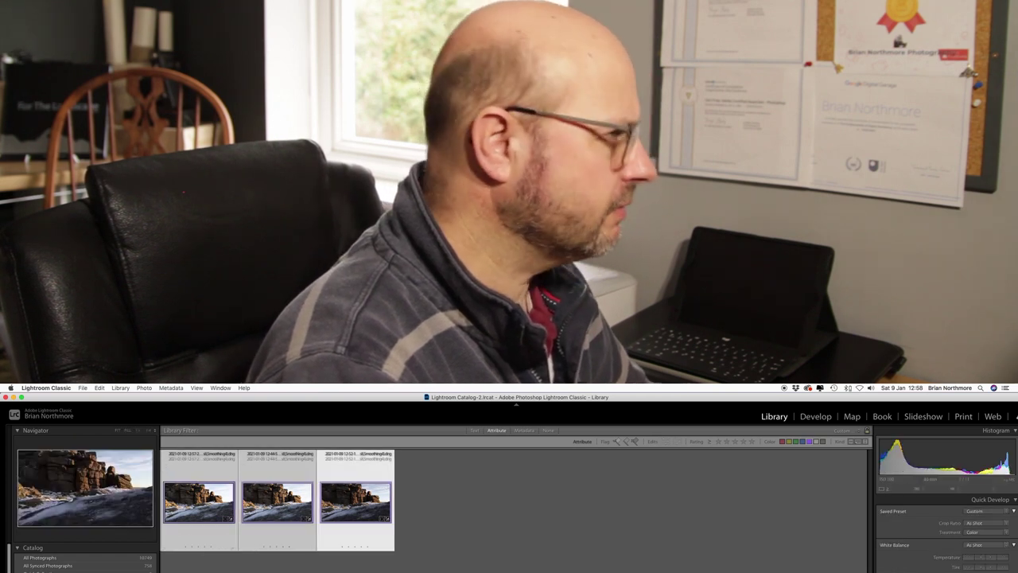
key(n)
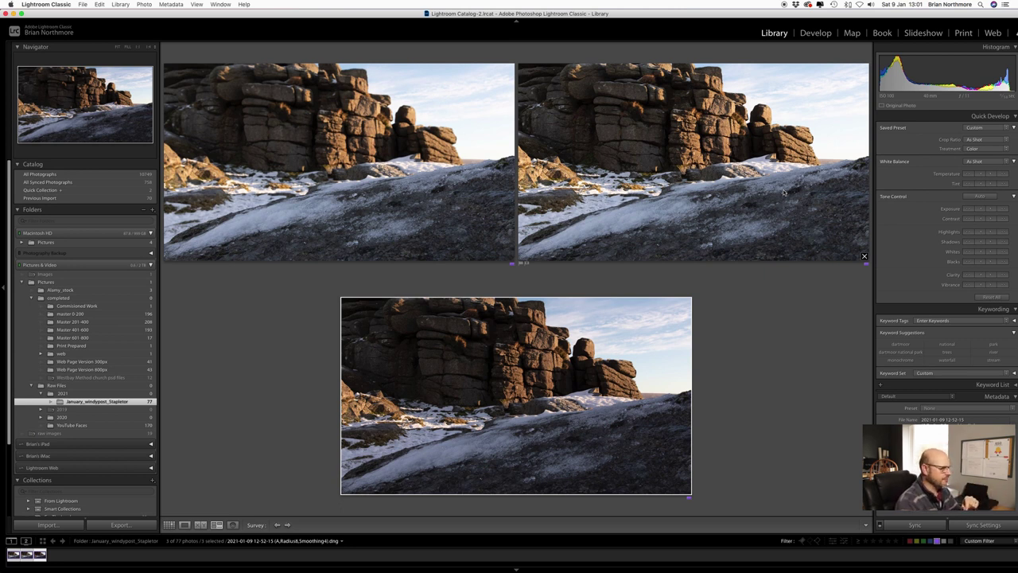
Drop the 12-52-15 and 12-44-50 images from the survey and open the remaining DNG for developing
click(687, 490)
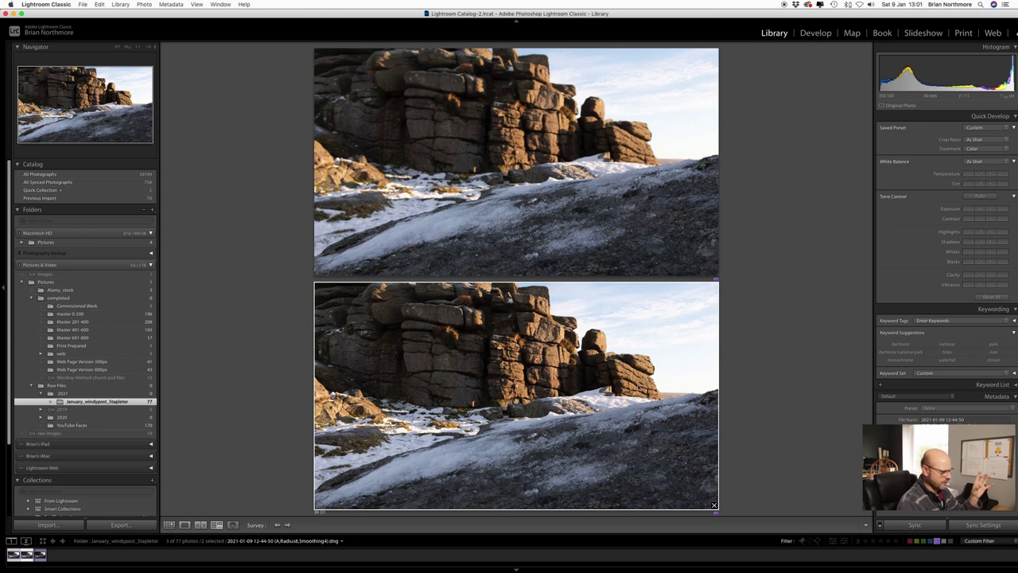
click(713, 504)
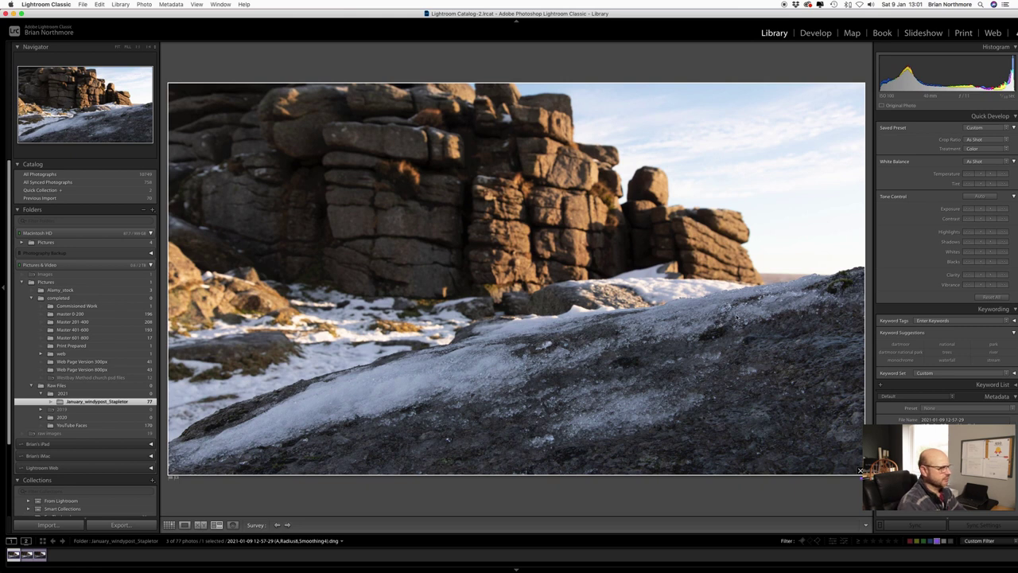
click(820, 34)
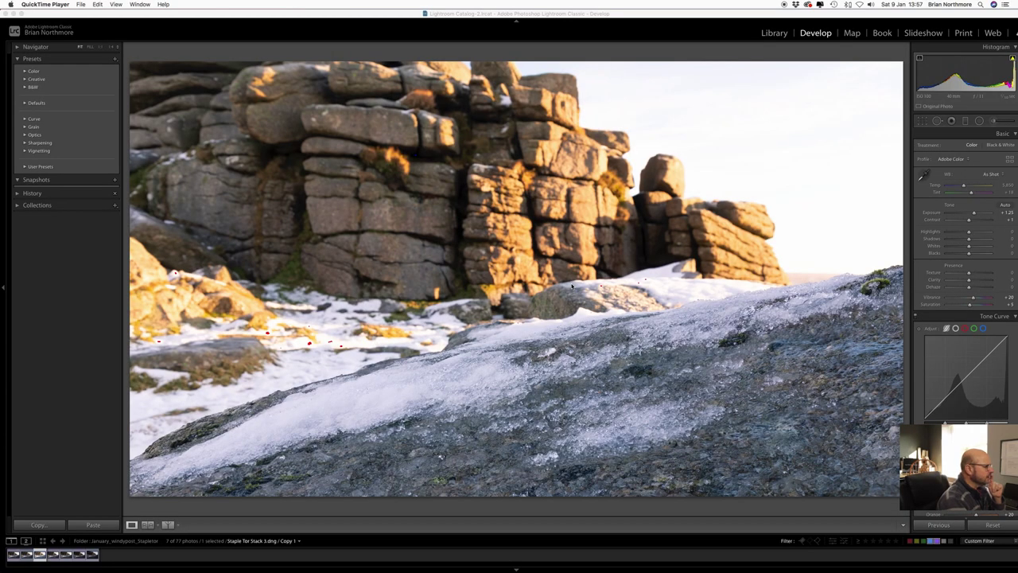
Examine the Basic, Tone Curve, HSL, Split Toning and Detail settings of the Staple Tor Stack 3 virtual copy
click(367, 20)
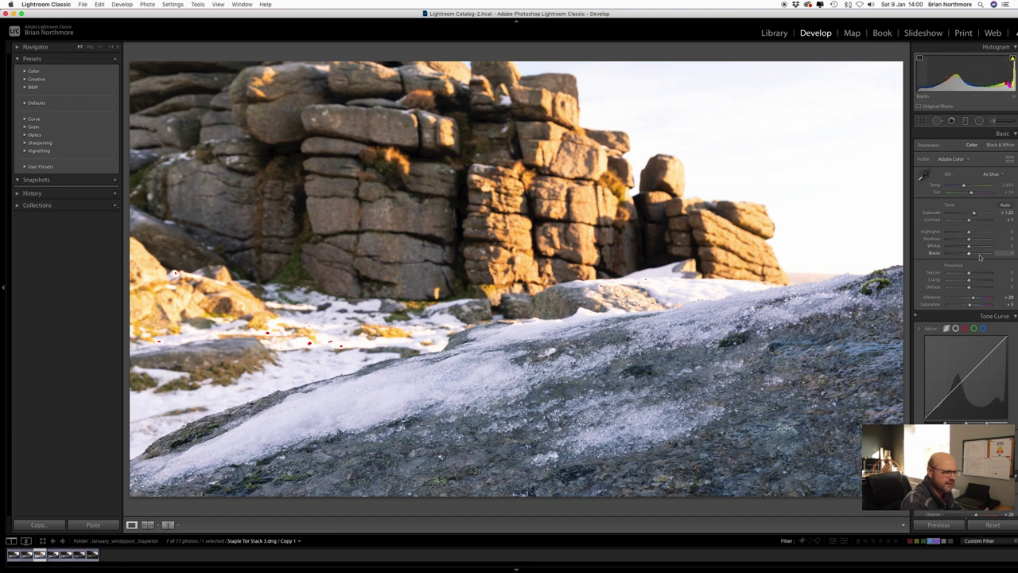
scroll(981, 254, down, 3)
scroll(981, 257, down, 1)
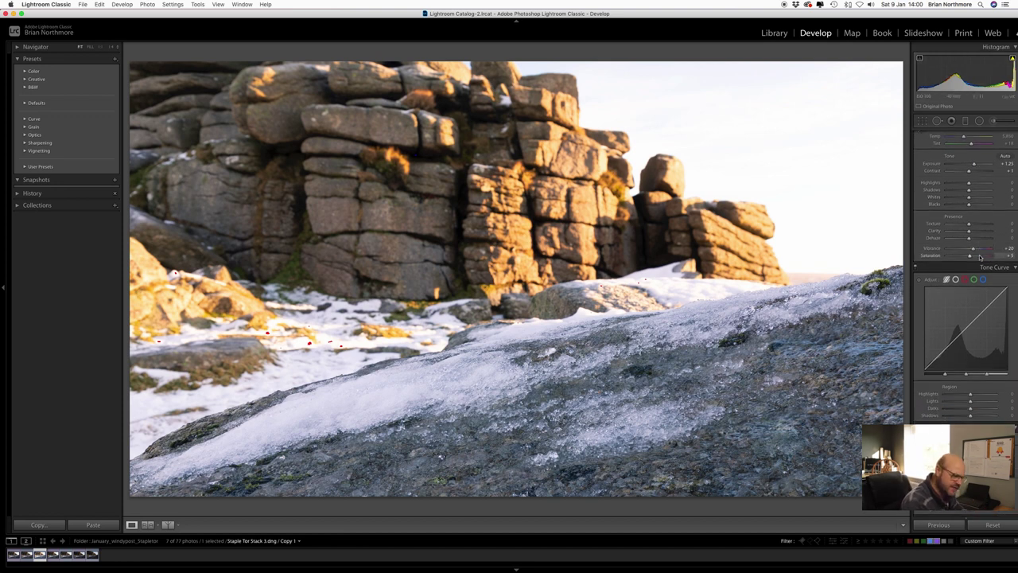
scroll(980, 257, down, 10)
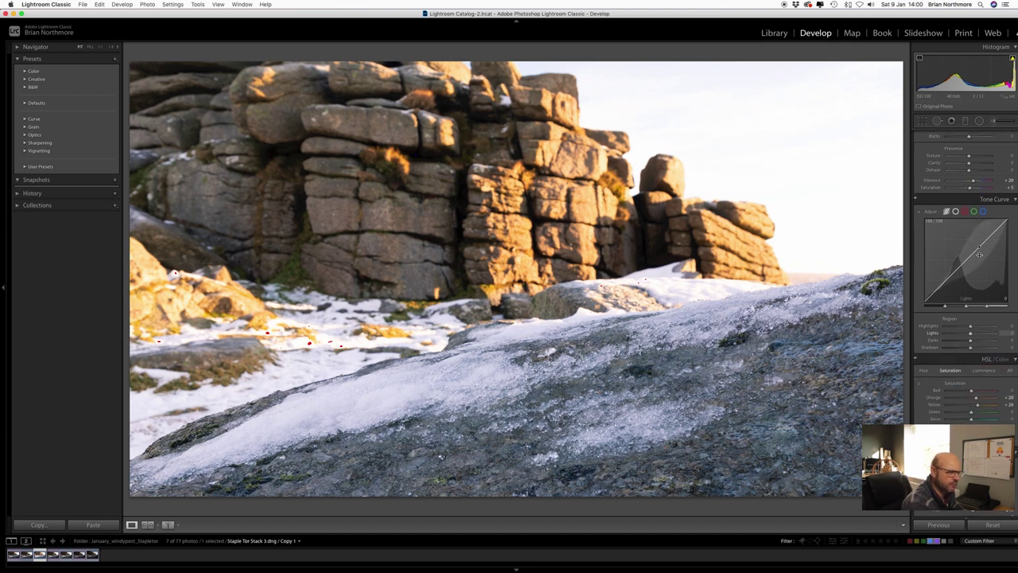
scroll(981, 257, down, 3)
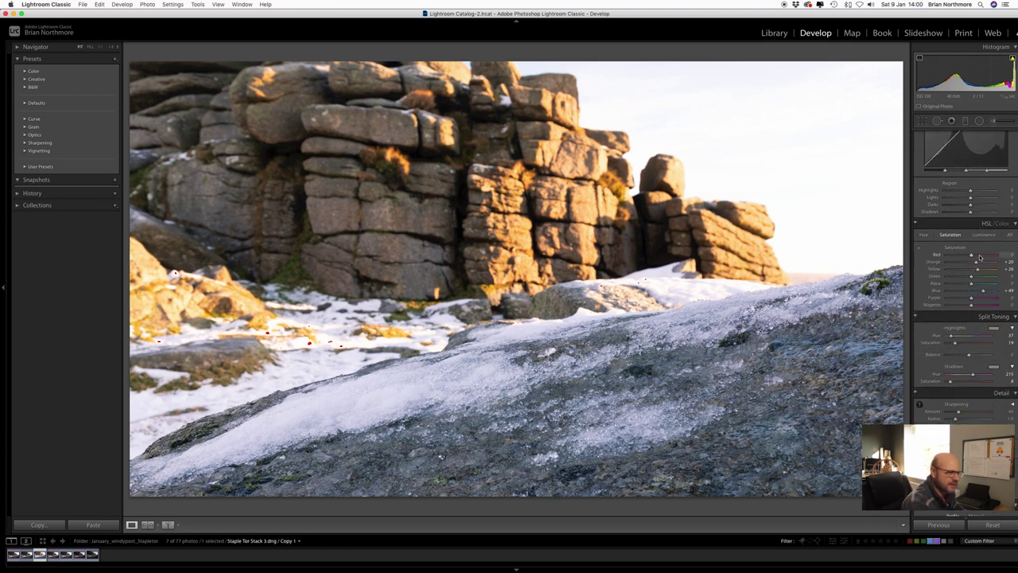
scroll(978, 269, down, 2)
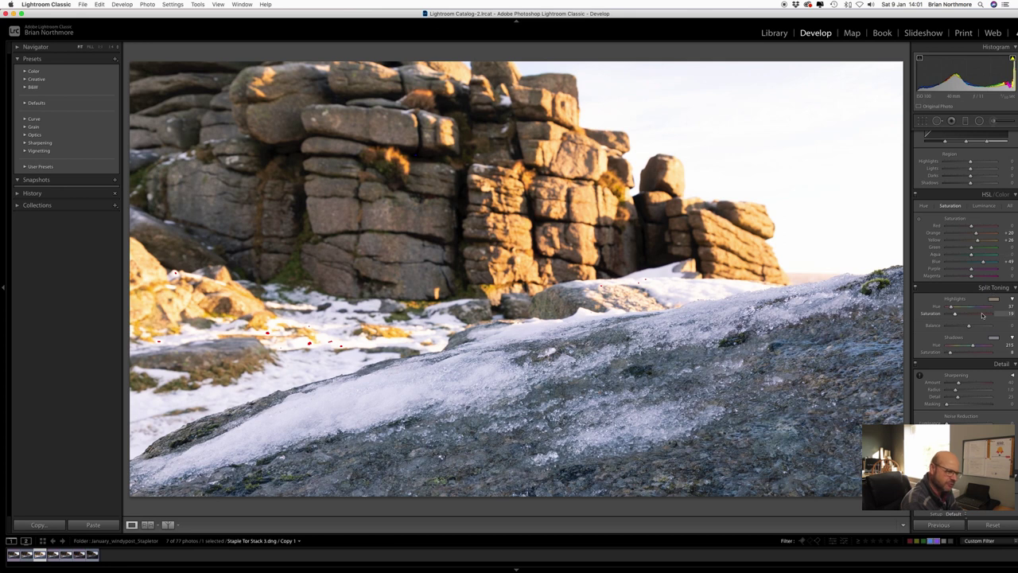
scroll(982, 316, down, 3)
scroll(982, 316, up, 2)
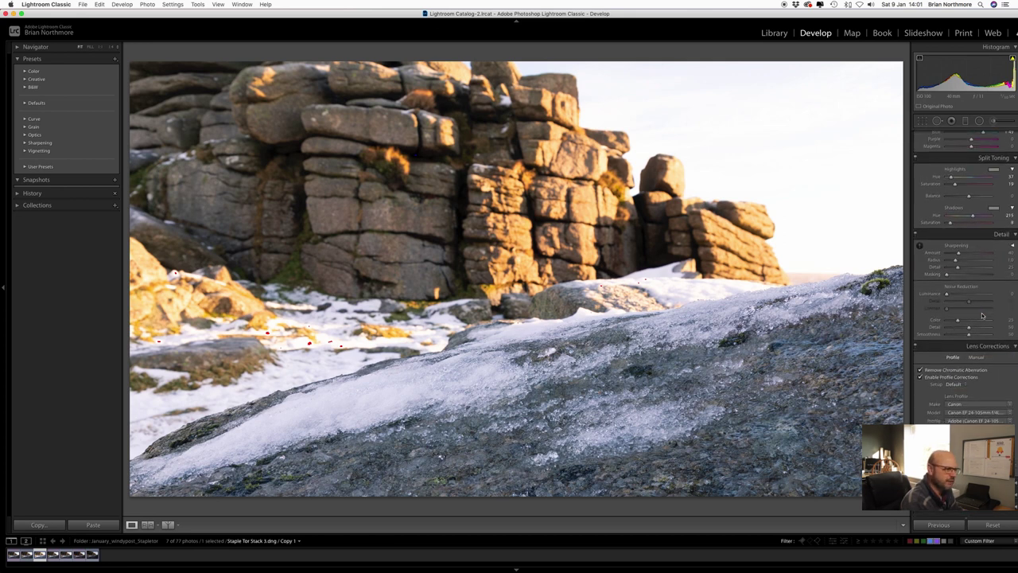
scroll(982, 316, up, 2)
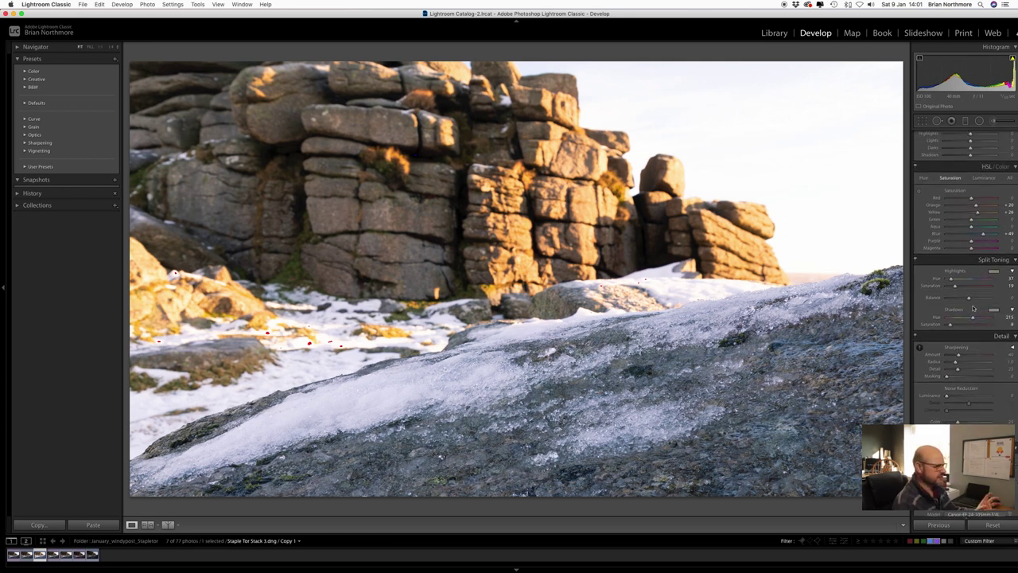
scroll(972, 309, up, 1)
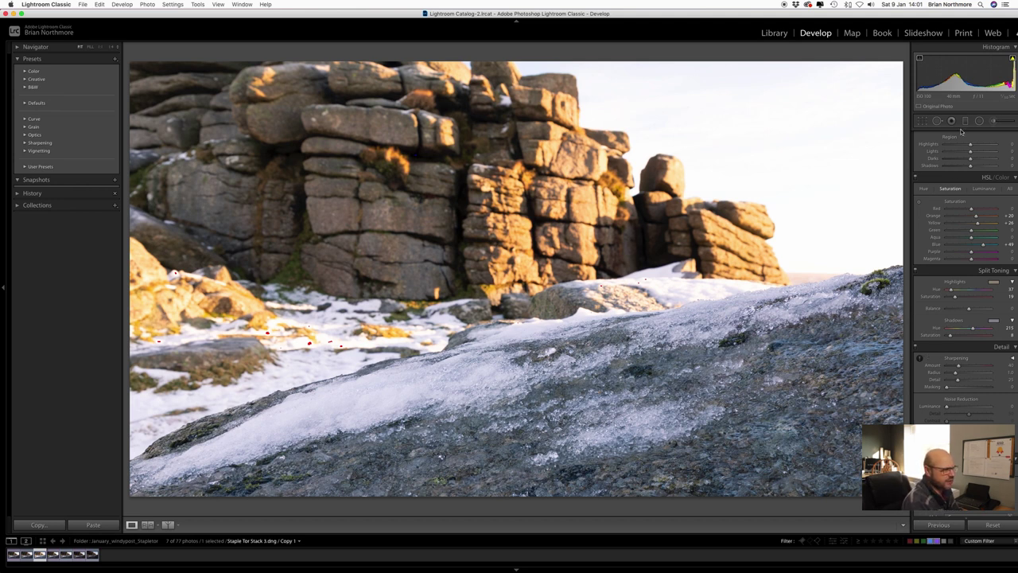
Enable the Graduated Filter edits on the rock stack and sky, and check their coverage with the mask overlay before hiding it
click(965, 121)
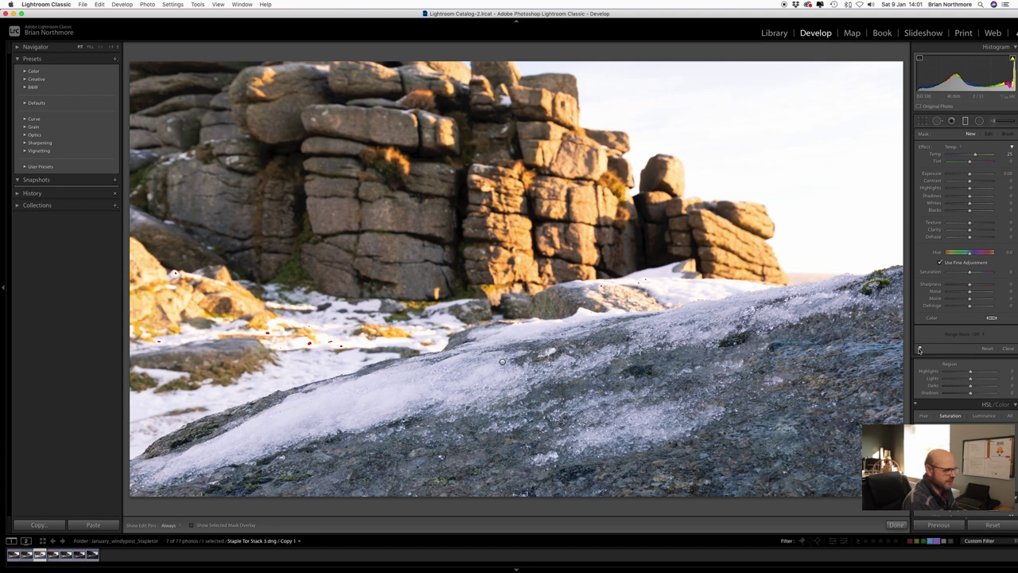
click(919, 349)
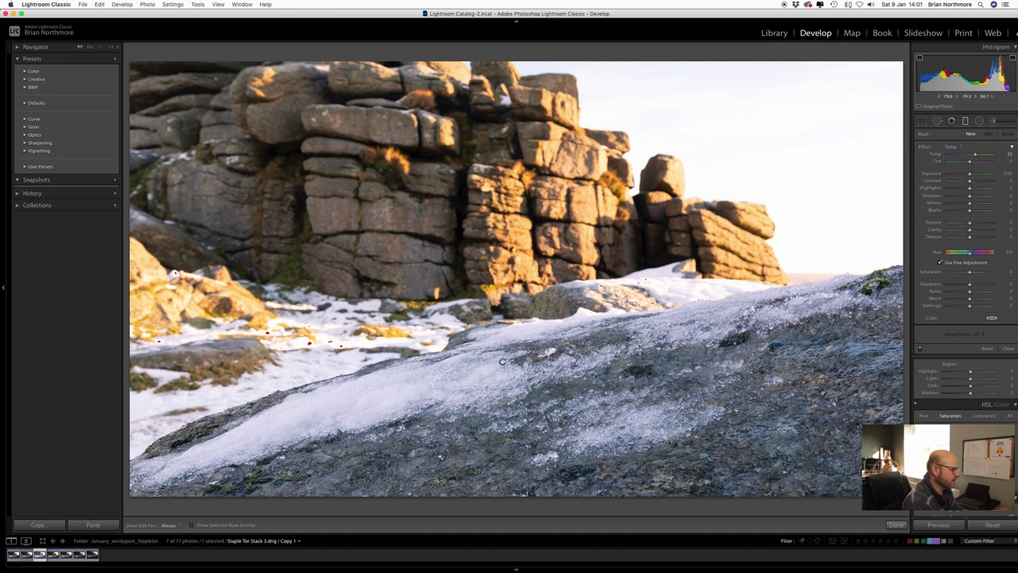
click(502, 361)
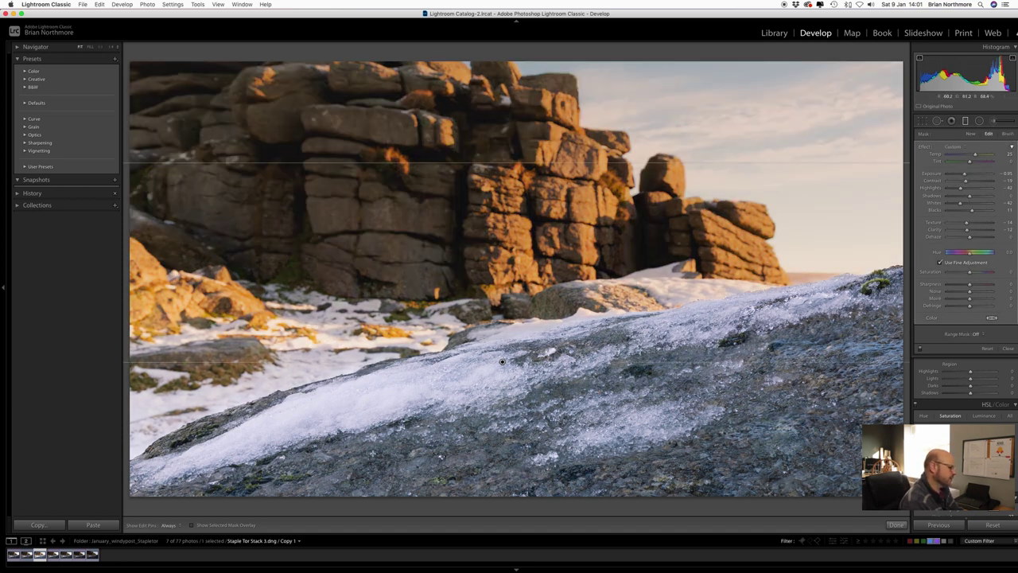
click(192, 526)
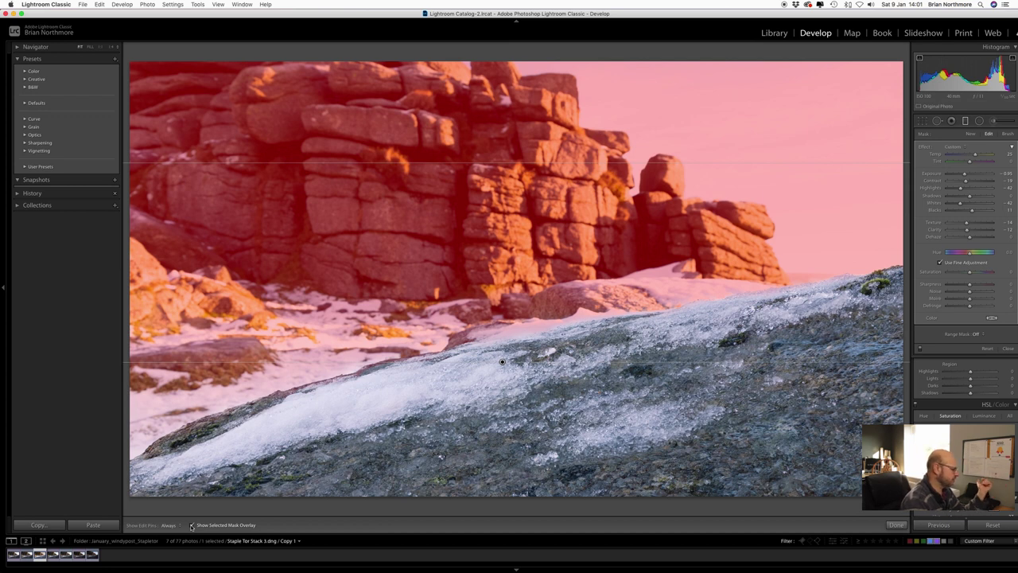
click(191, 526)
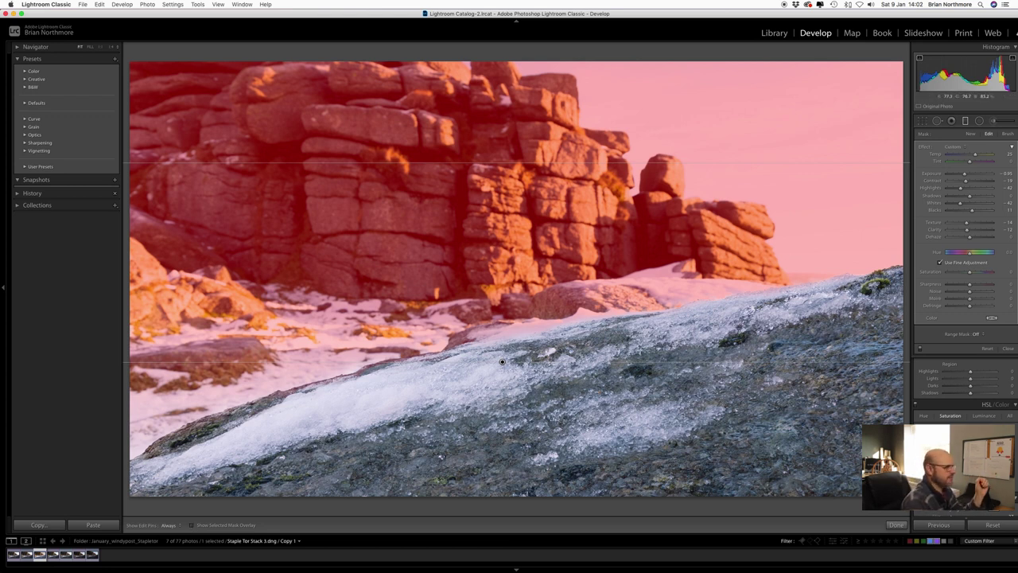
key(o)
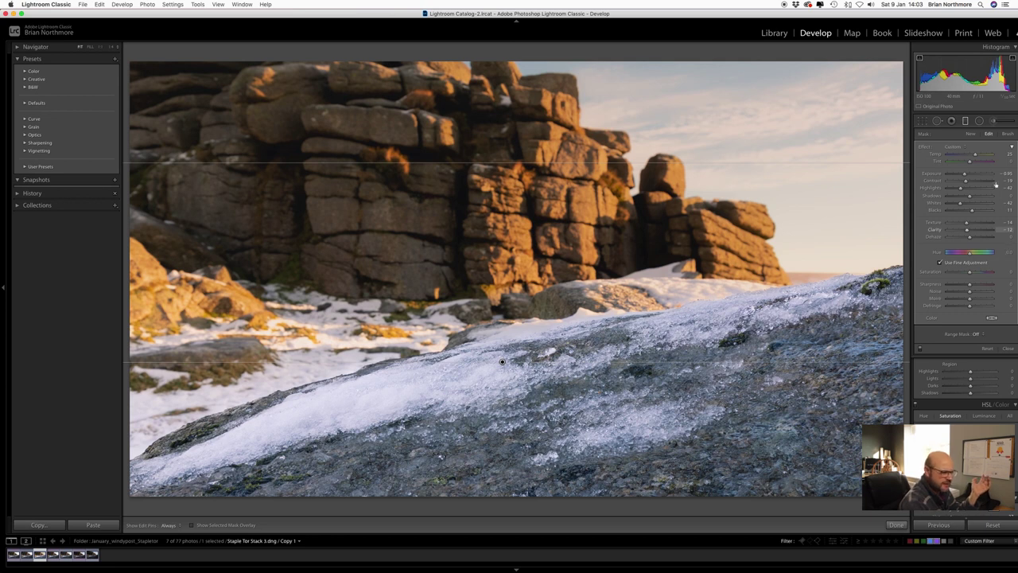
Enable the Adjustment Brush edits on the snowy foreground rock, and check the painted area with the mask overlay before hiding it
click(994, 122)
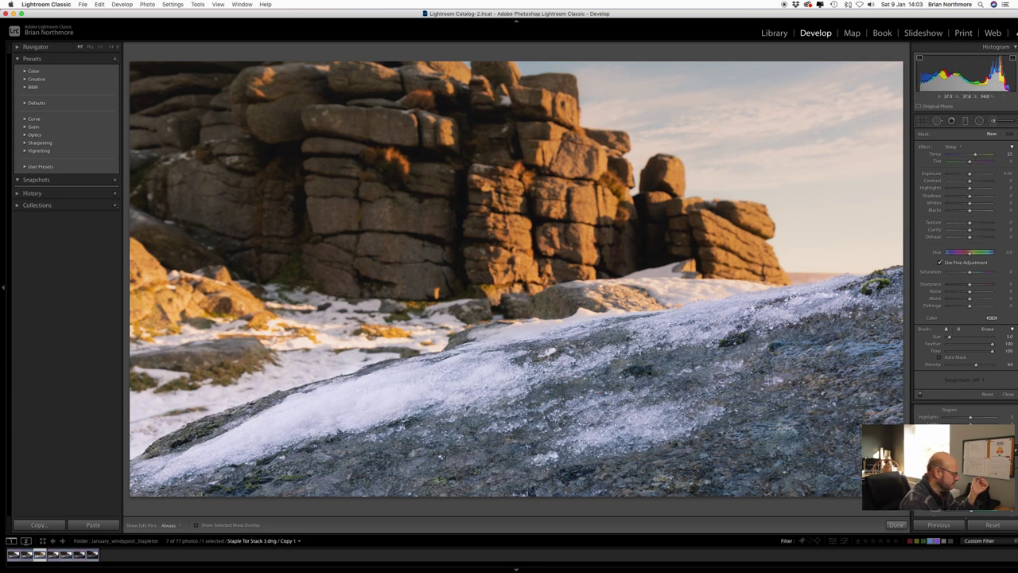
click(224, 501)
click(195, 526)
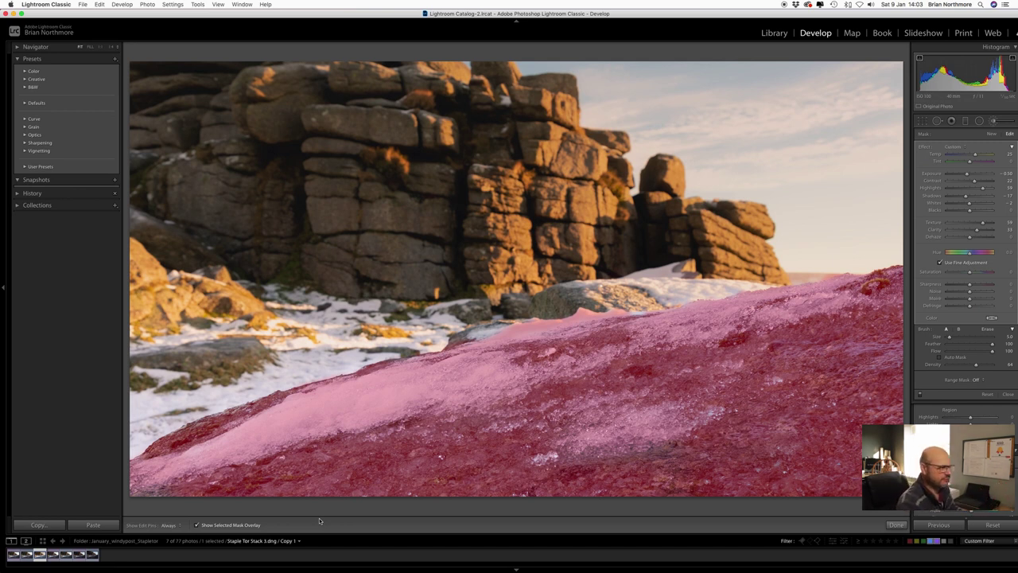
click(196, 525)
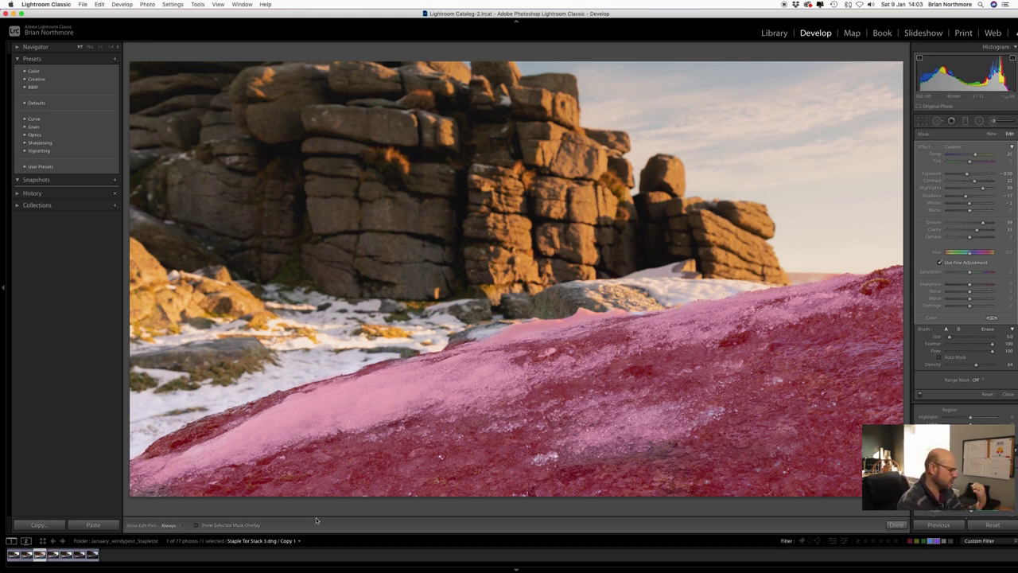
key(o)
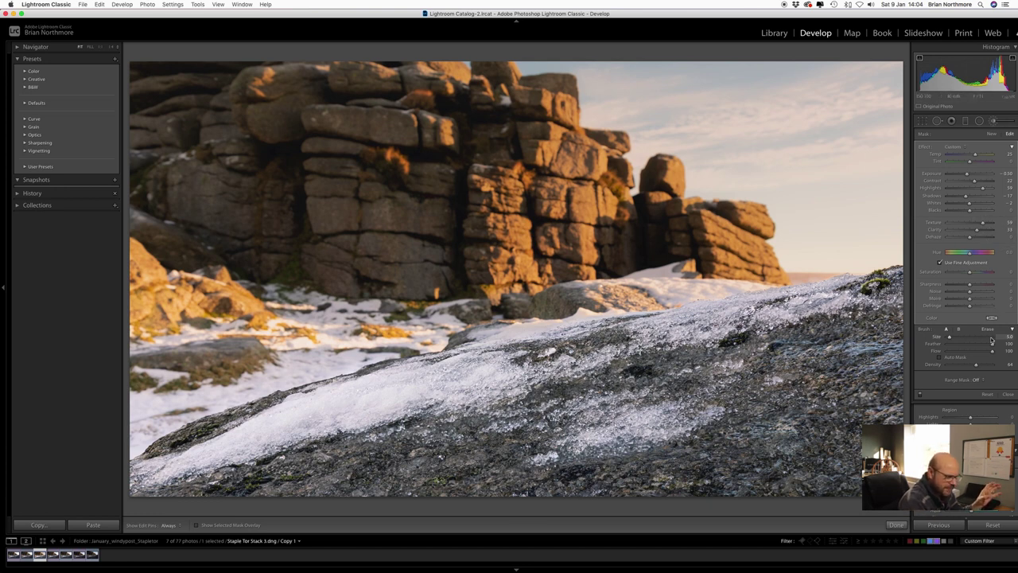
scroll(964, 445, down, 5)
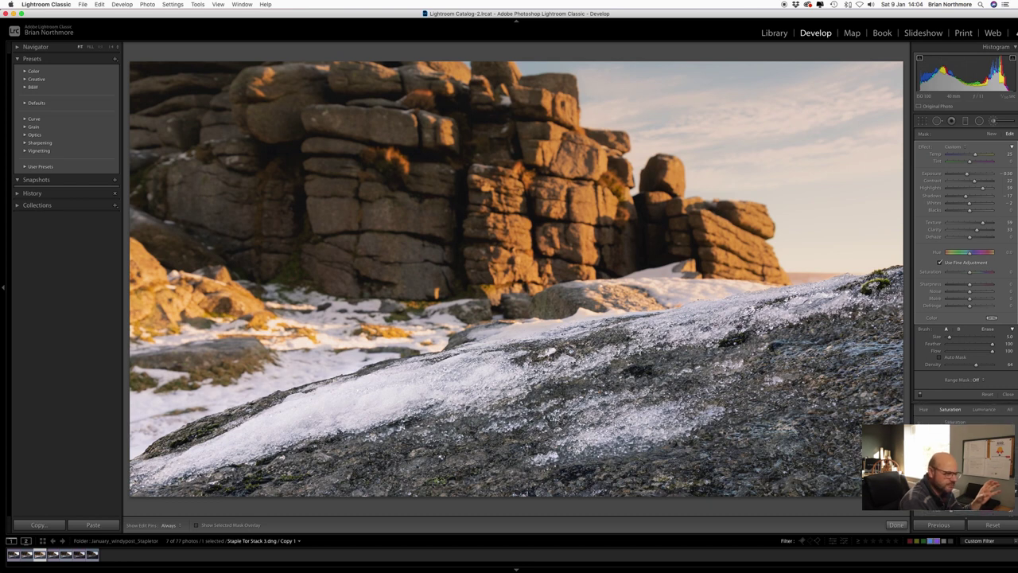
scroll(970, 406, up, 5)
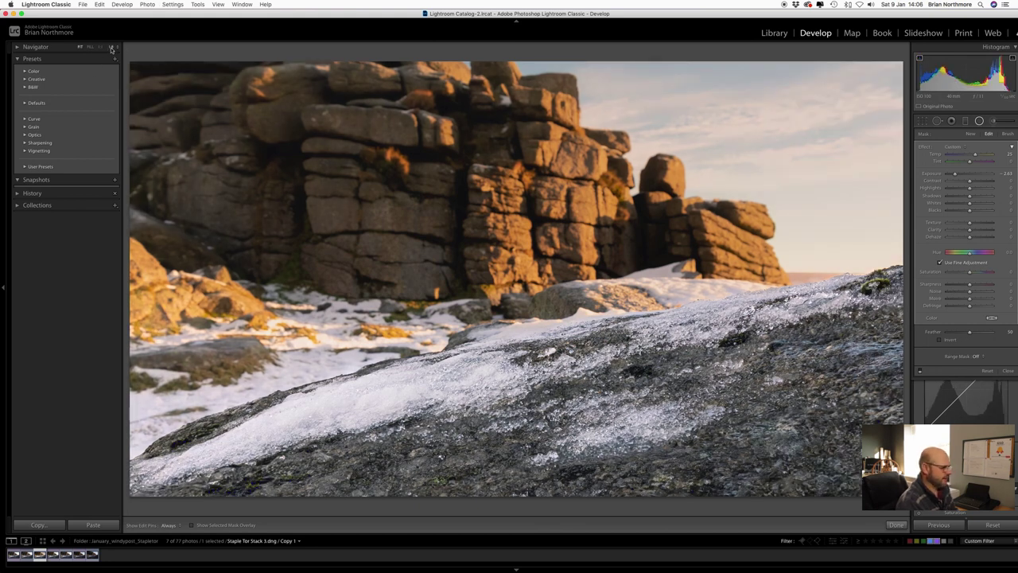
Enable the Radial Filter that darkens the photo's edges, check its mask overlay, and close the filter
click(111, 48)
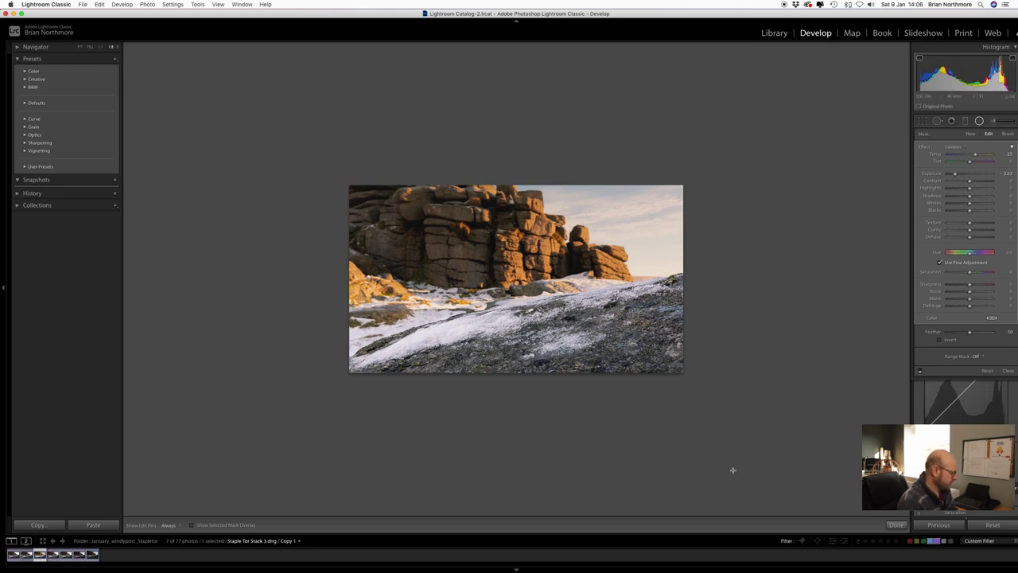
click(192, 527)
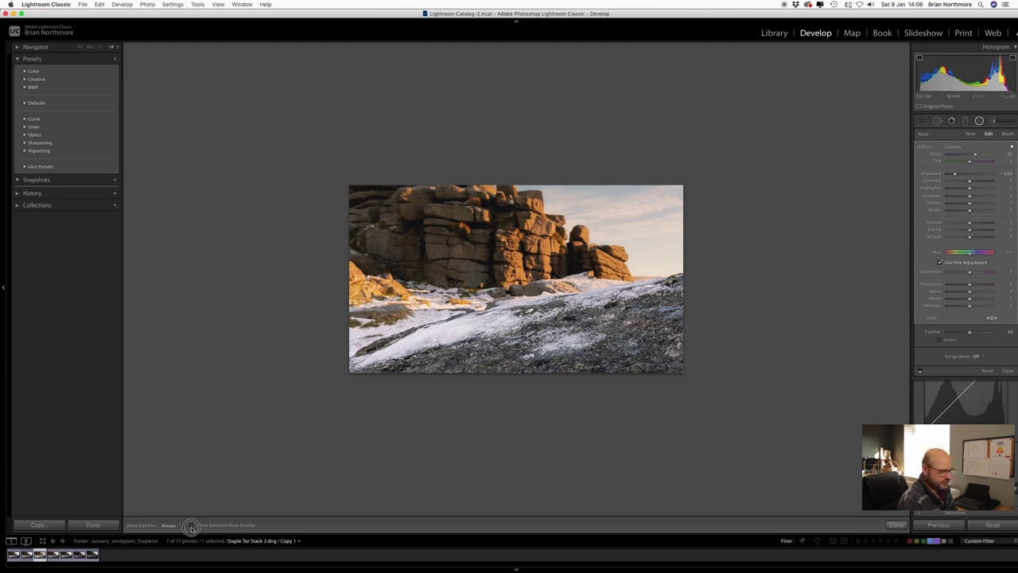
click(922, 371)
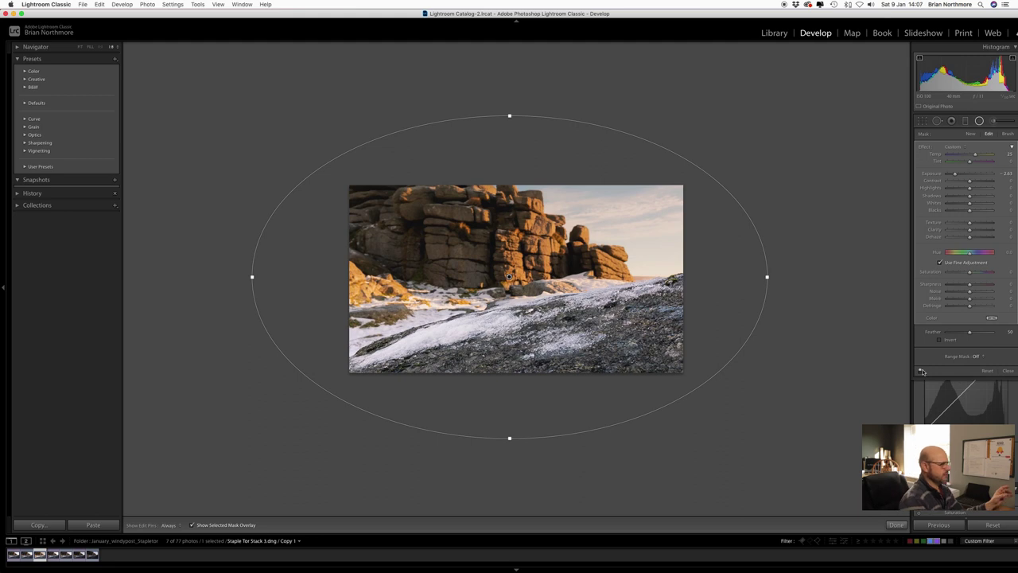
key(o)
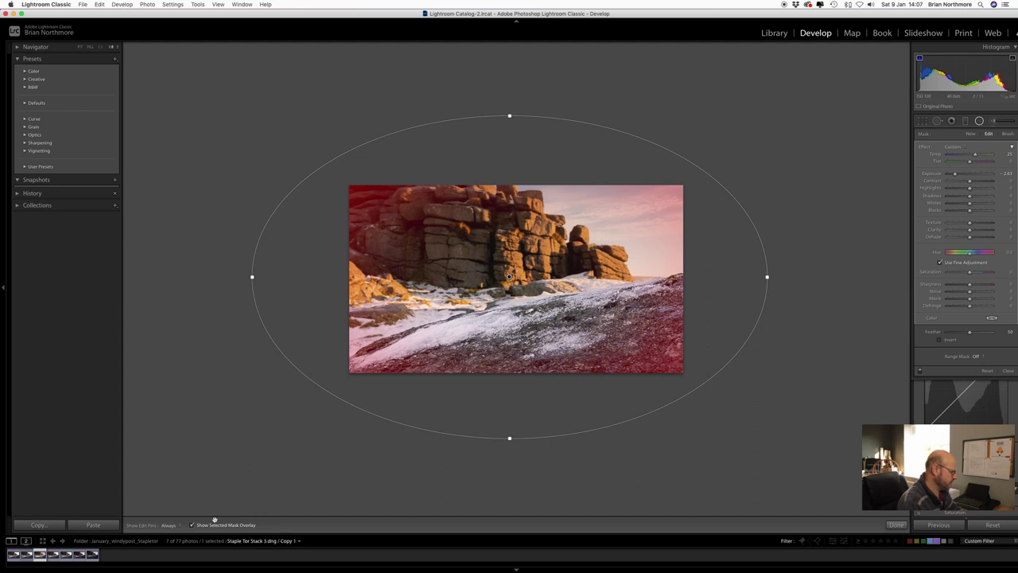
click(192, 526)
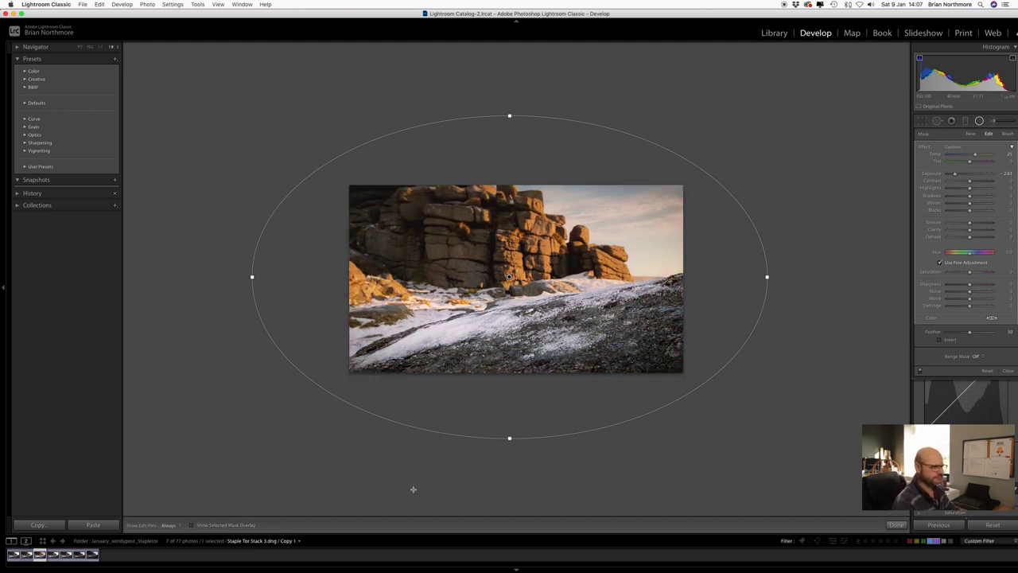
click(979, 121)
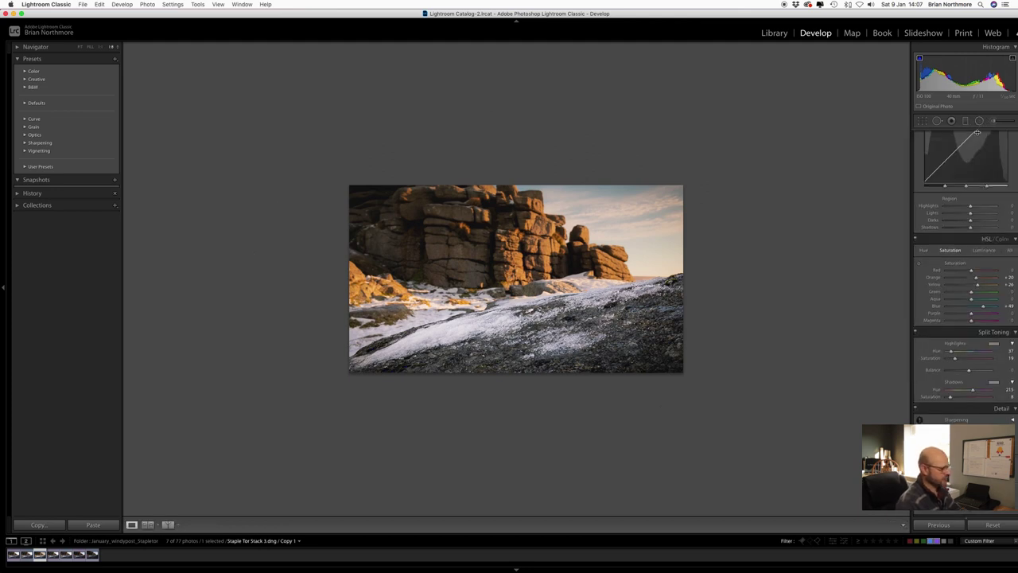